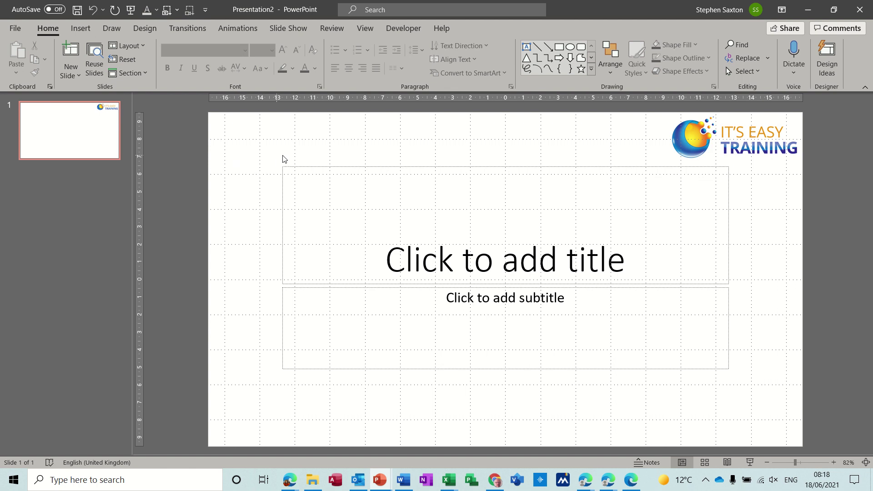
# From the File > Print page, open Edit Header & Footer and cancel it unchanged
pyautogui.click(14, 30)
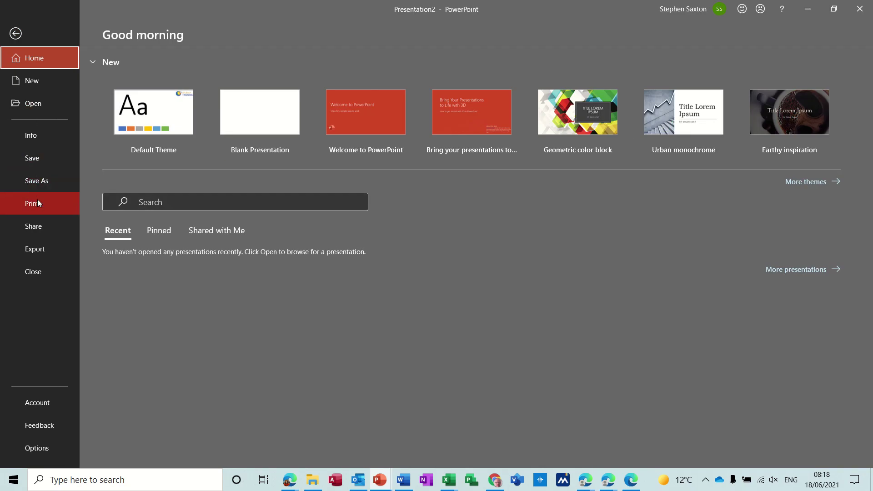
pyautogui.click(38, 203)
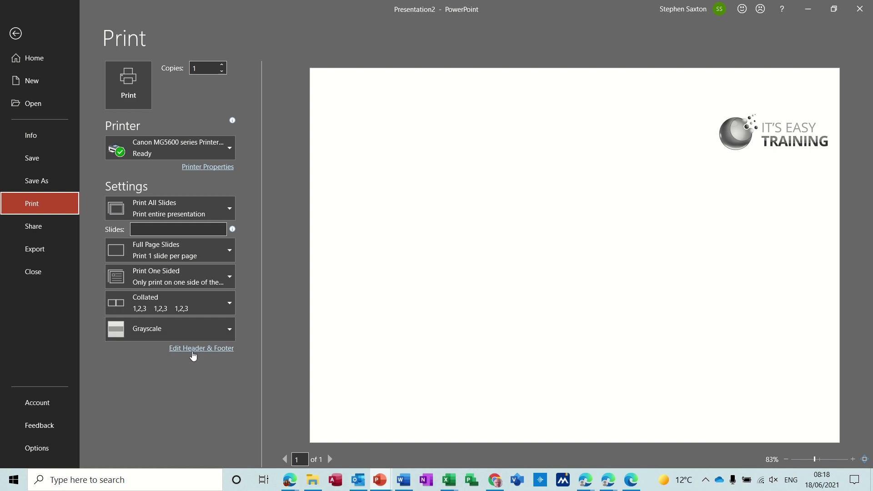
pyautogui.click(193, 352)
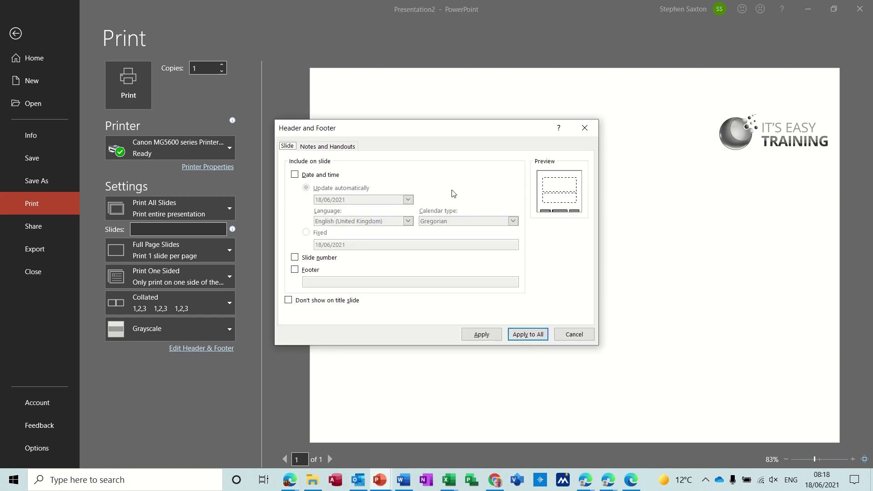
pyautogui.click(574, 334)
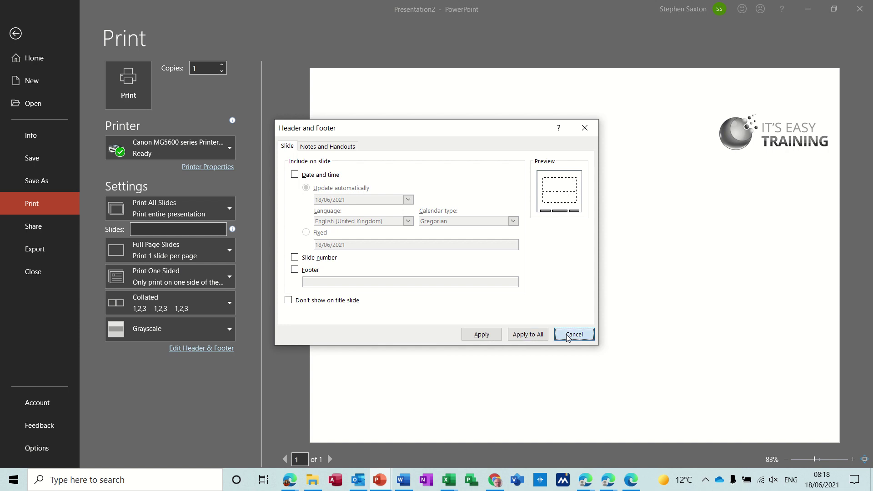
pyautogui.click(17, 35)
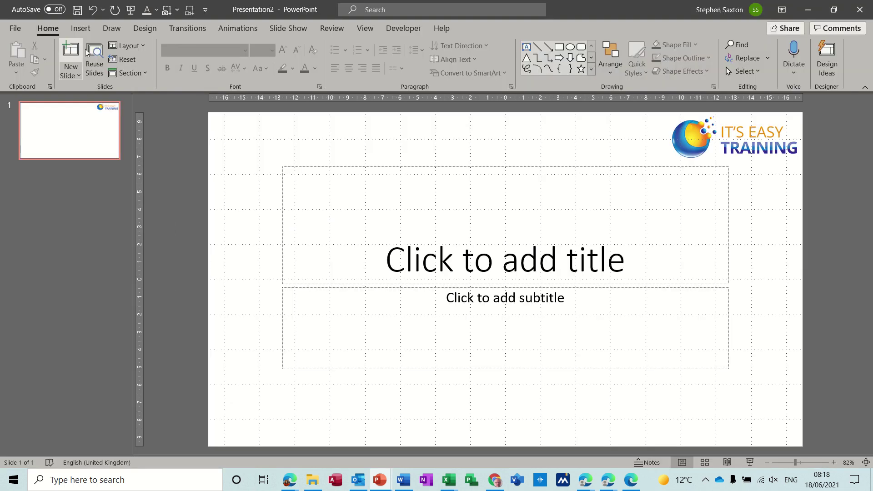
# On the Insert tab, open and close Header & Footer, Date & Time and Slide Number
pyautogui.click(81, 29)
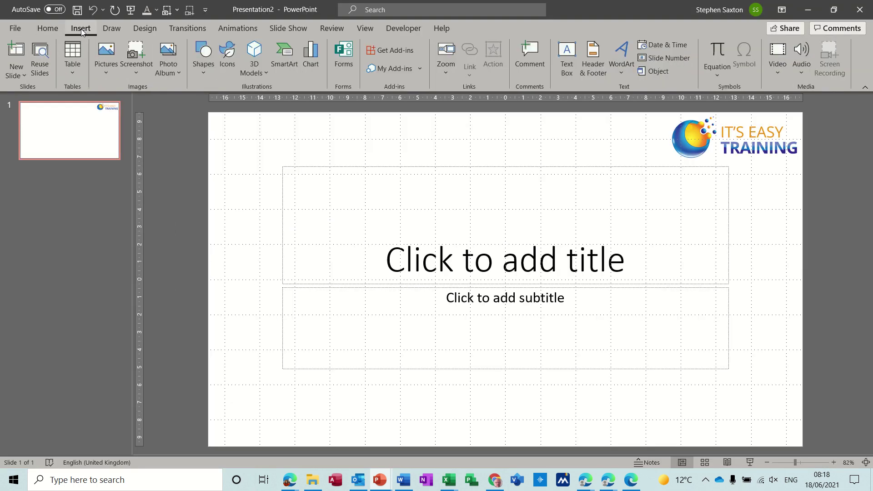
pyautogui.click(590, 67)
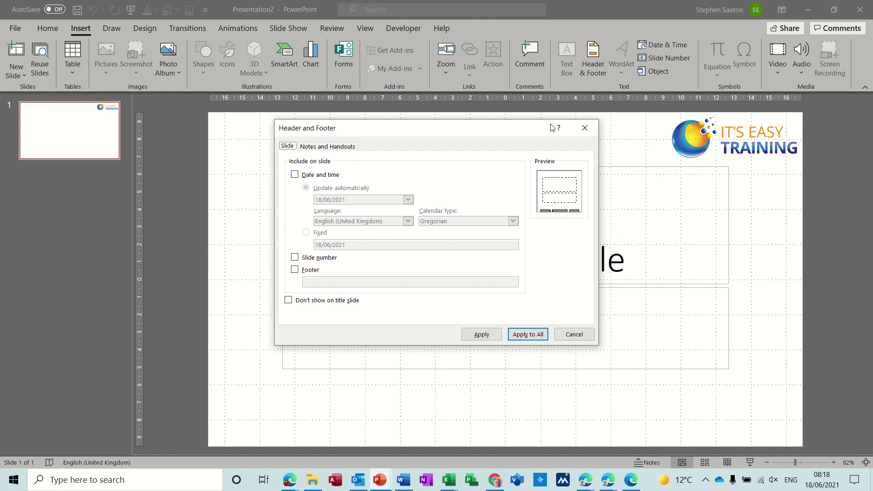
pyautogui.click(584, 128)
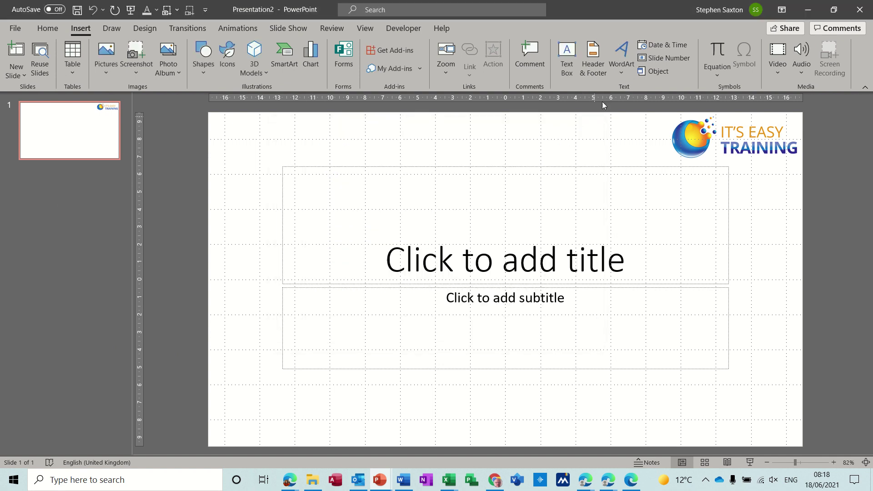
pyautogui.click(664, 45)
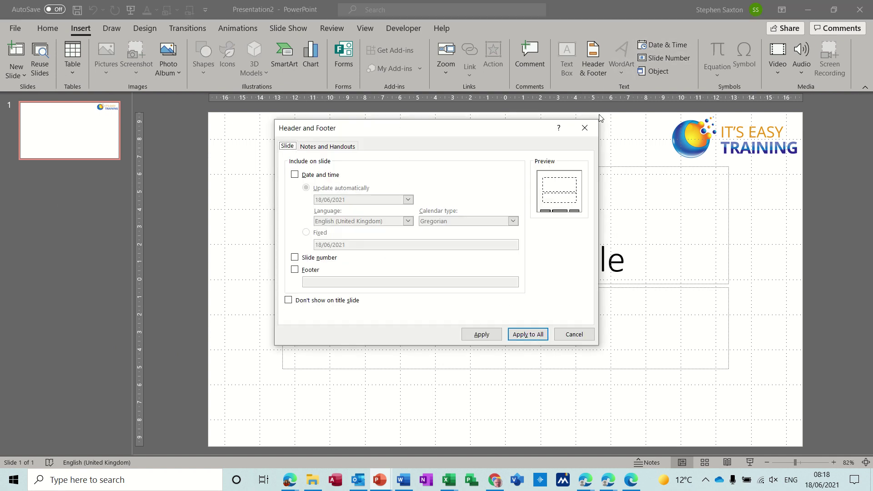
pyautogui.click(585, 127)
pyautogui.click(665, 61)
pyautogui.click(585, 132)
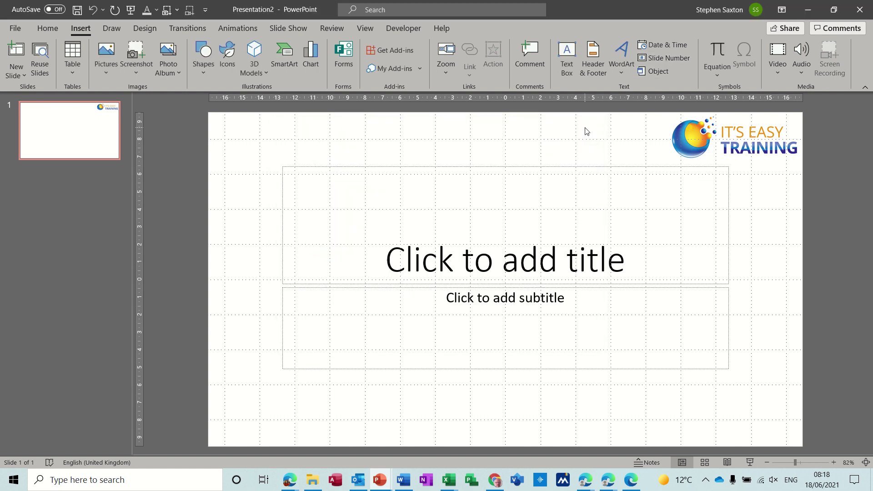
# Compare the Slide and Notes and Handouts tabs of the Header and Footer dialog
pyautogui.click(594, 62)
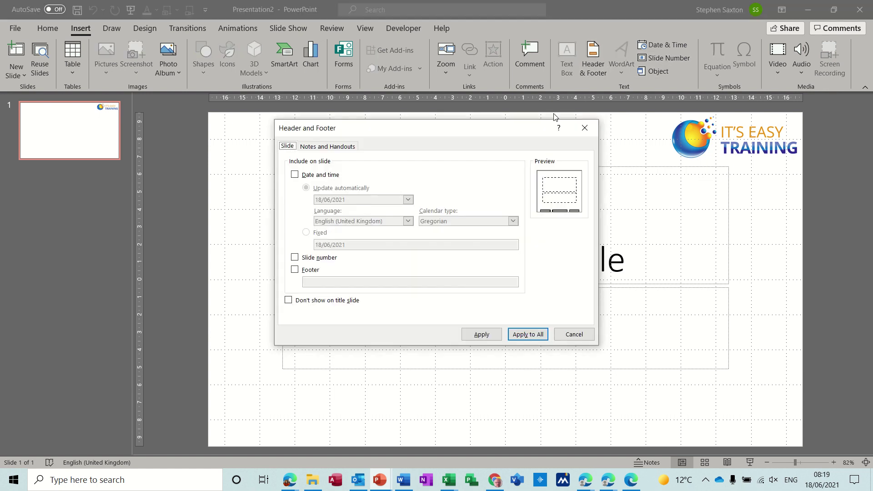
pyautogui.click(289, 148)
pyautogui.click(317, 146)
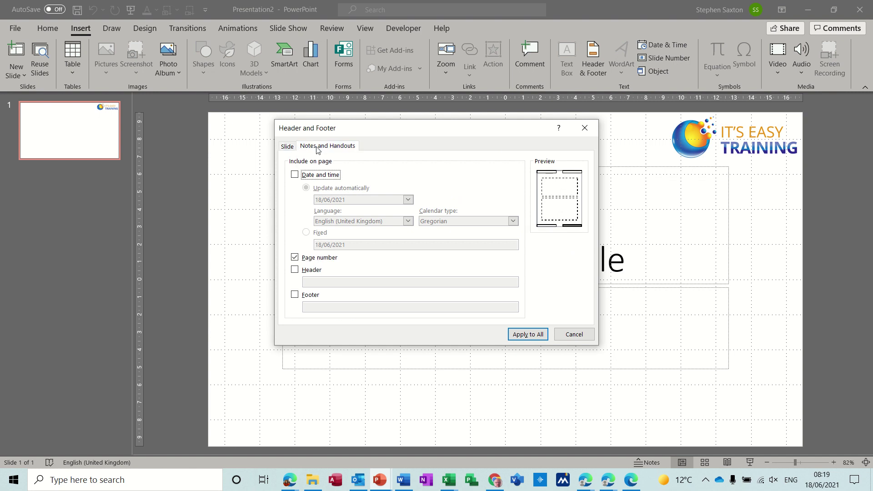
pyautogui.click(282, 148)
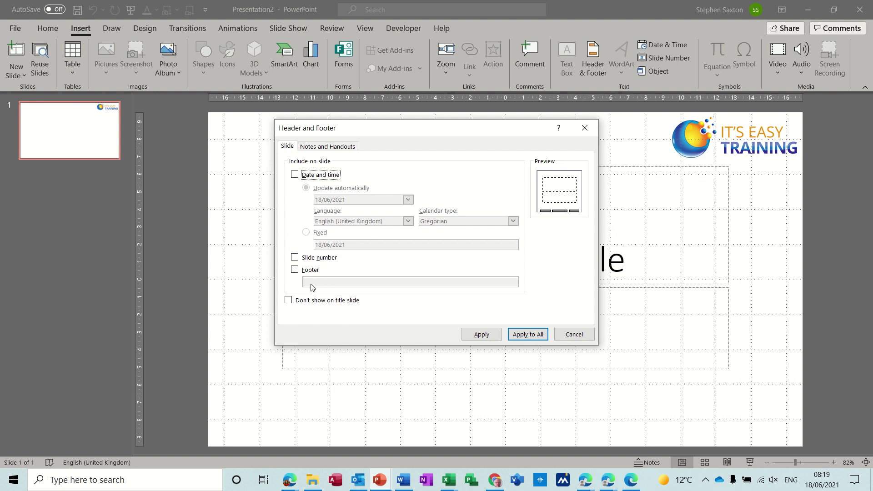
pyautogui.click(326, 146)
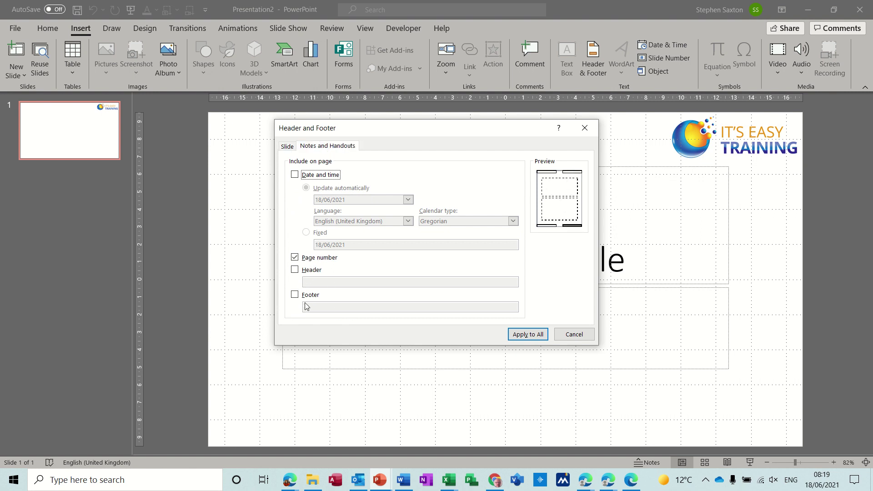
pyautogui.click(287, 147)
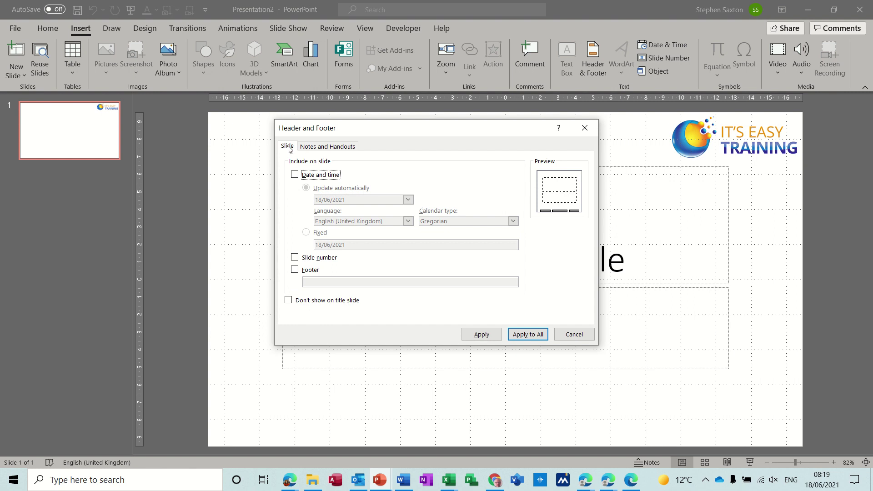
# On the Slide tab, tick Date and time, Slide number and Footer, and enter the presenter's name
pyautogui.click(294, 175)
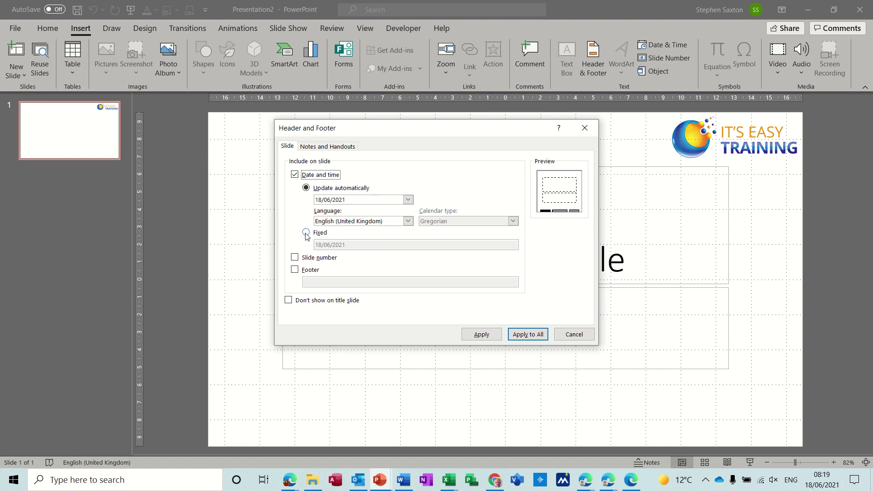
pyautogui.click(295, 258)
pyautogui.click(295, 271)
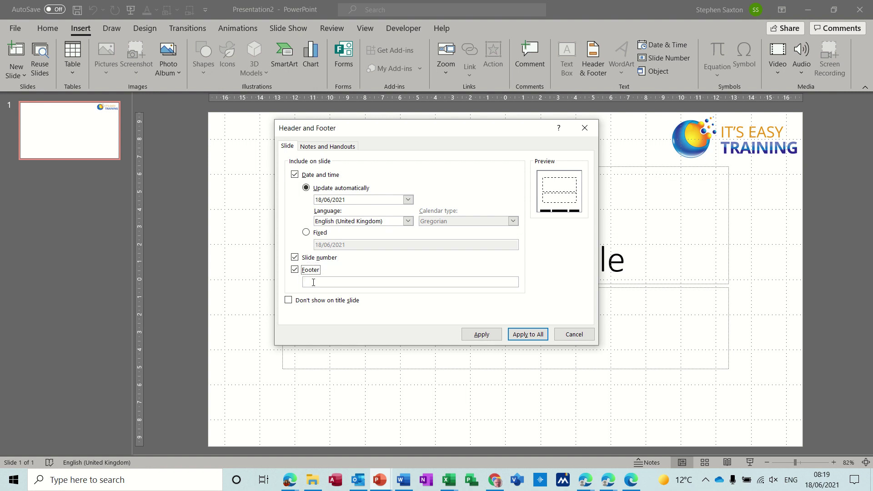
pyautogui.click(314, 282)
# Apply the date, footer and slide number to all slides, then add a Title and Content slide
pyautogui.click(521, 337)
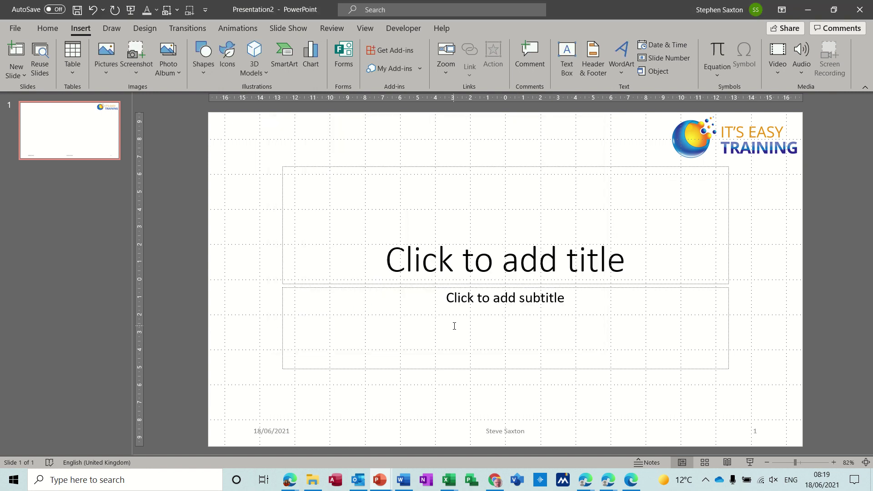
pyautogui.click(94, 148)
pyautogui.press('Return')
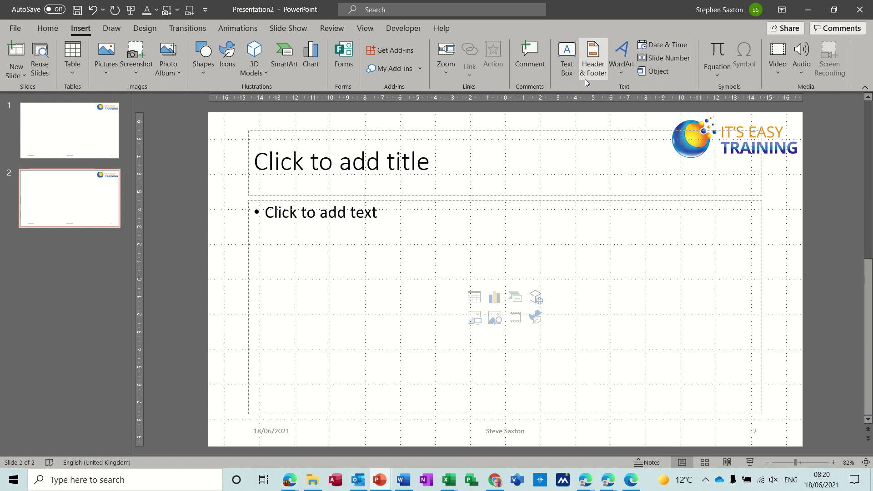
# Give notes and handouts the date, header 'Training' and a presenter's-name footer, applied to all
pyautogui.click(594, 57)
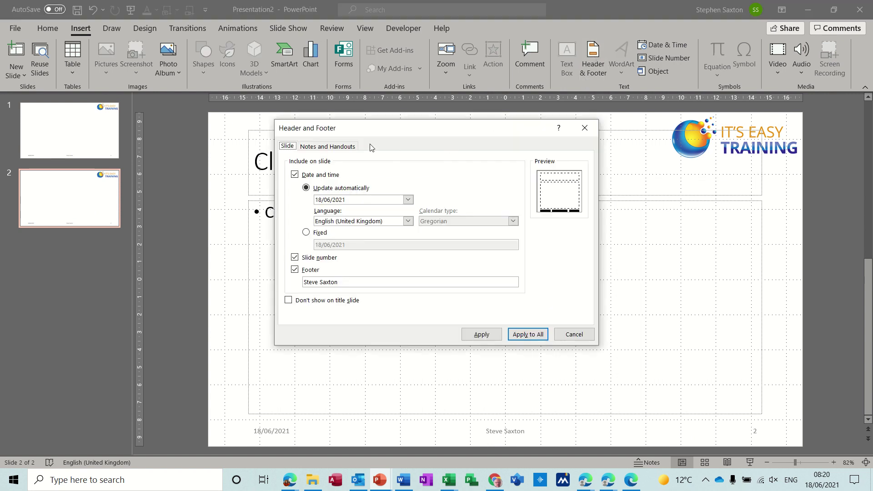
pyautogui.click(346, 146)
pyautogui.click(294, 175)
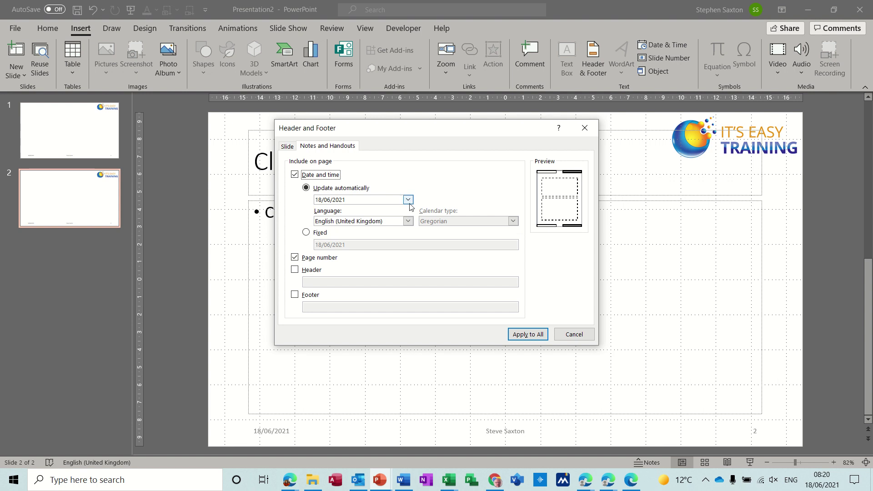
pyautogui.click(295, 270)
pyautogui.click(294, 294)
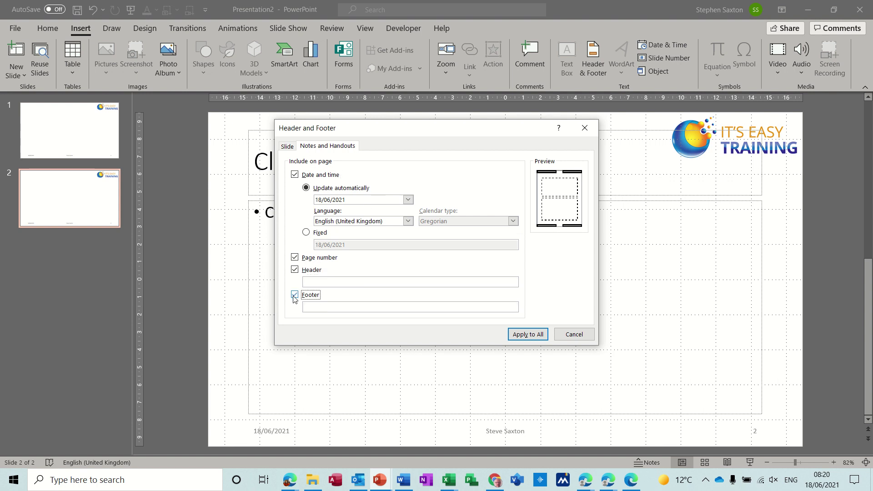
pyautogui.click(315, 282)
pyautogui.click(320, 307)
pyautogui.write('Steve Saxton')
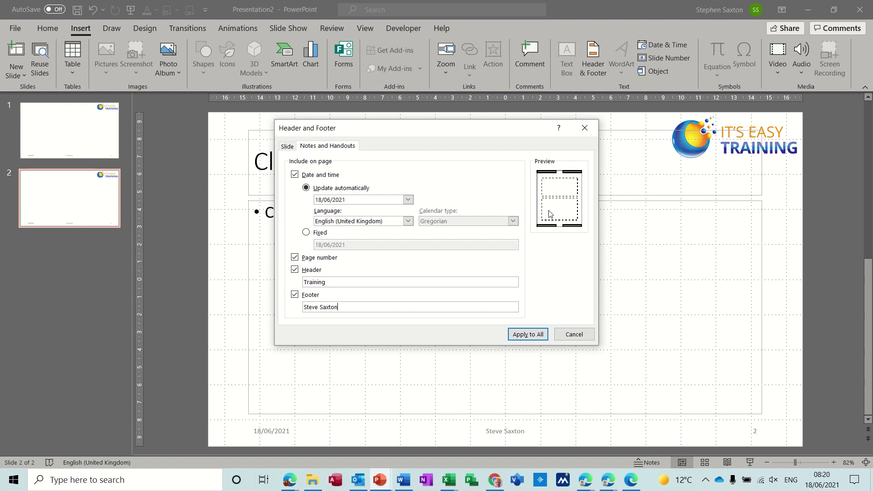
pyautogui.click(528, 335)
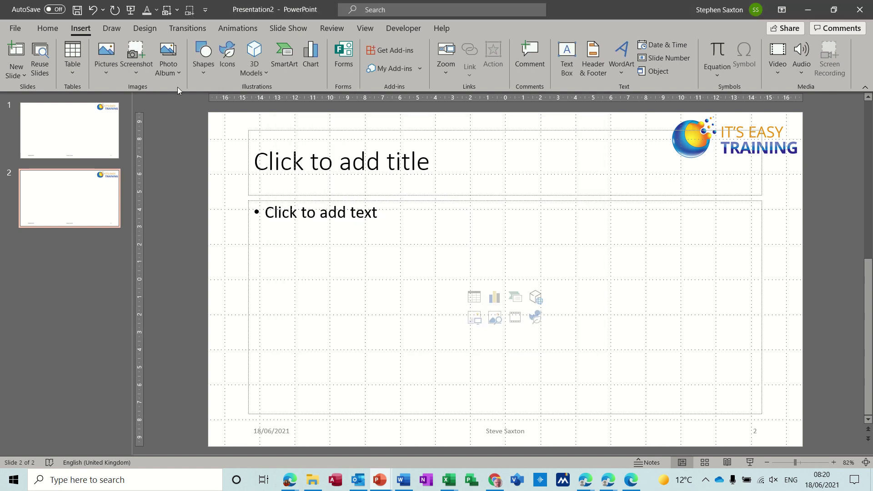
pyautogui.click(15, 30)
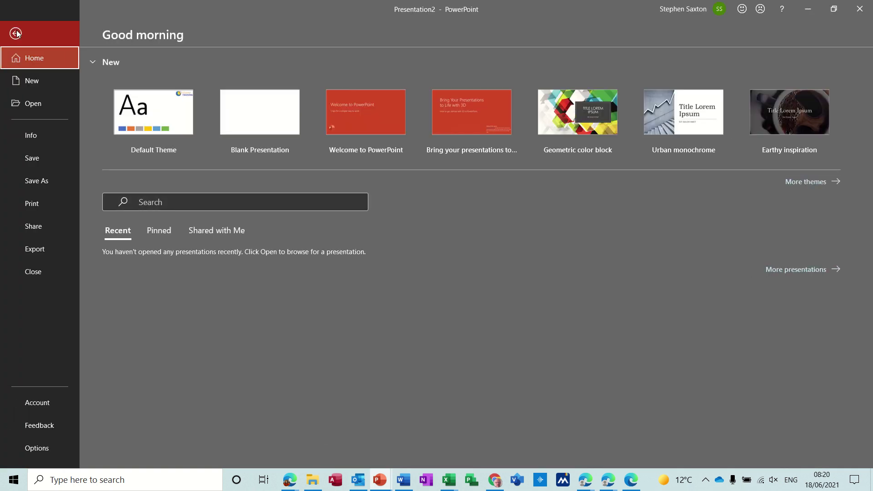
pyautogui.click(46, 203)
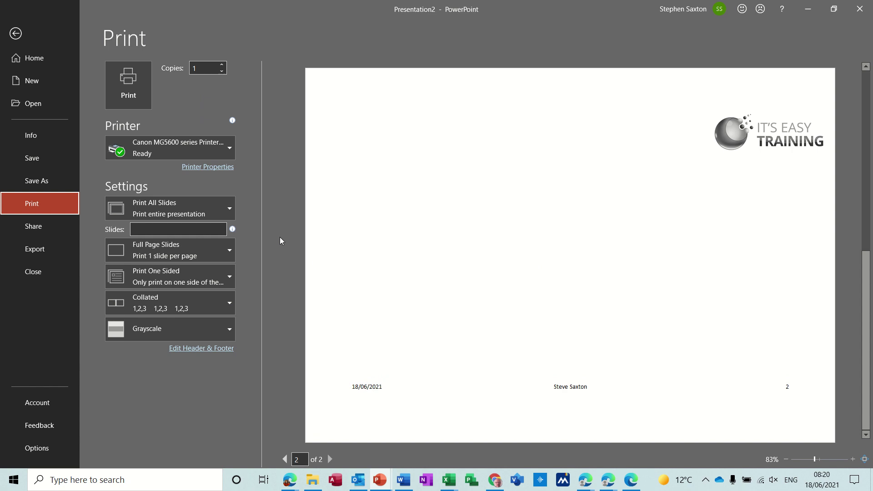
pyautogui.click(230, 254)
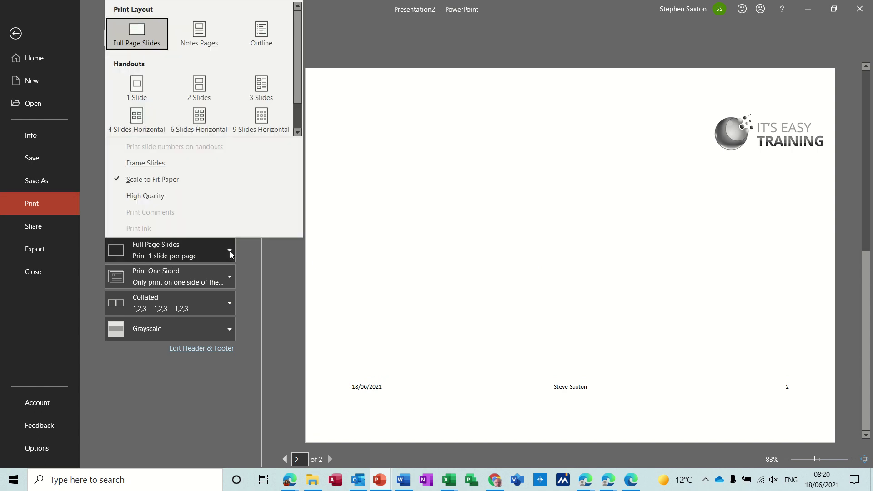
pyautogui.click(201, 41)
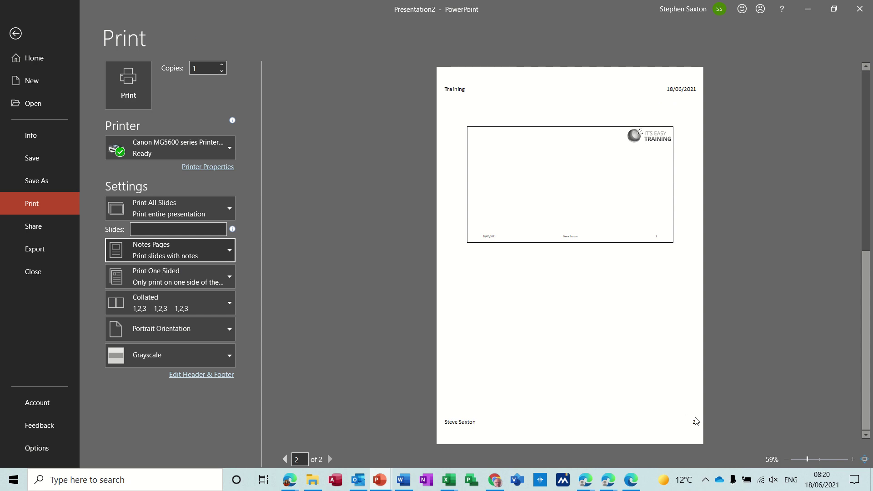
pyautogui.click(330, 460)
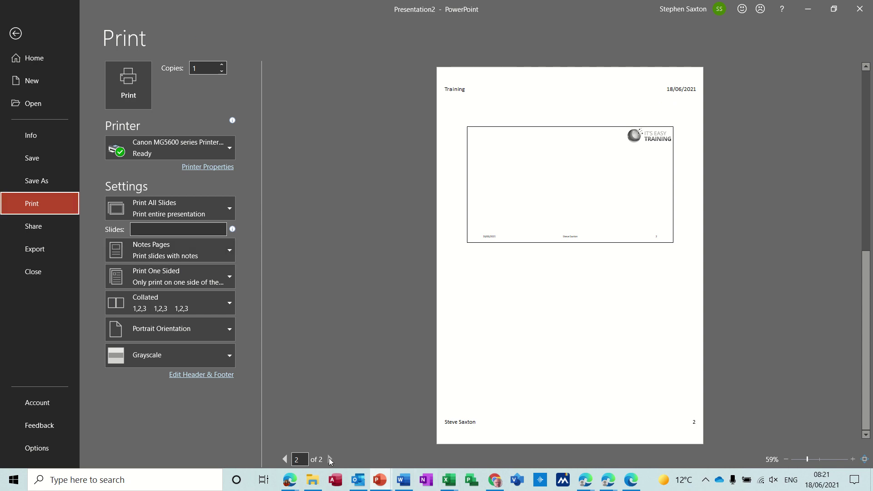
pyautogui.click(285, 459)
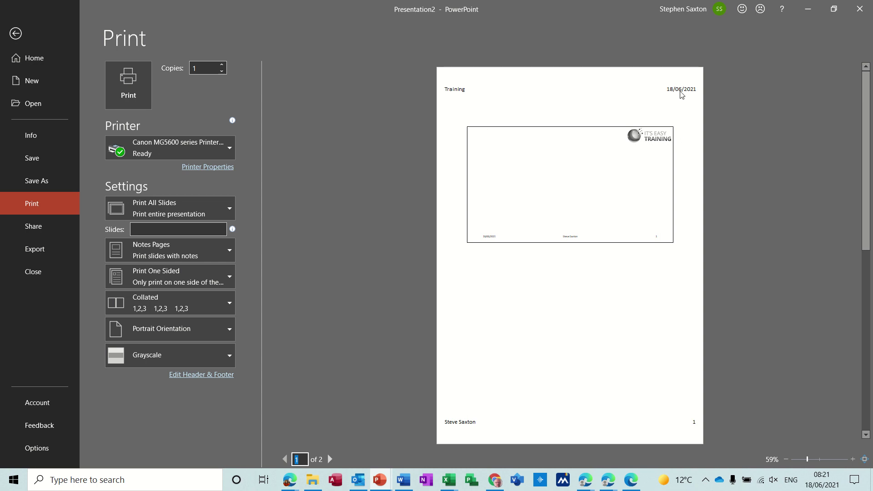
pyautogui.click(16, 34)
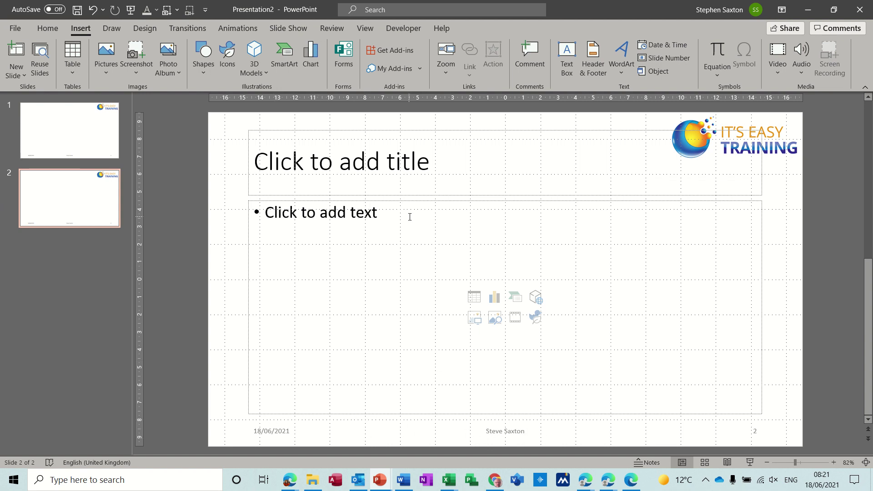
# Switch to Slide Master view and select and nudge the date footer placeholder on the master
pyautogui.click(366, 27)
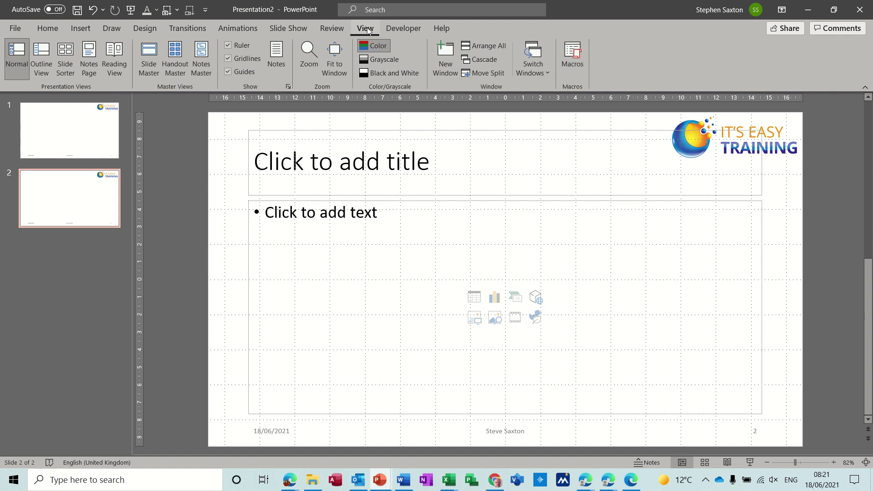
pyautogui.click(154, 54)
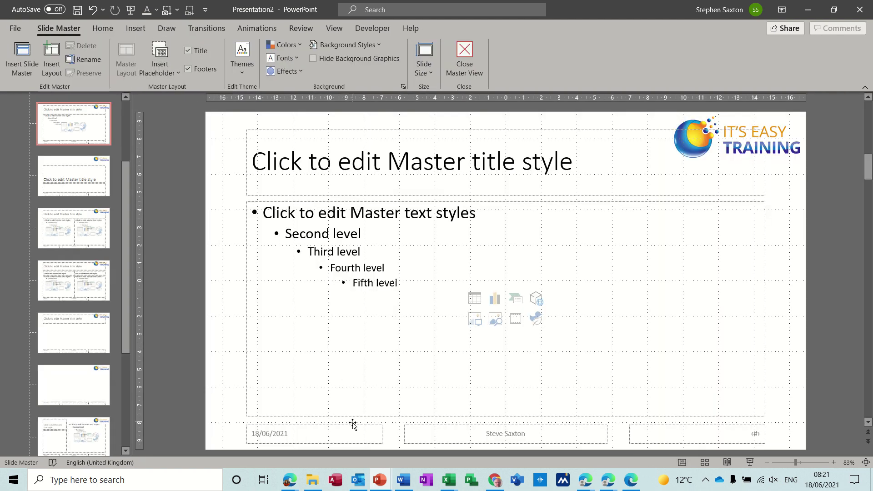
pyautogui.click(355, 428)
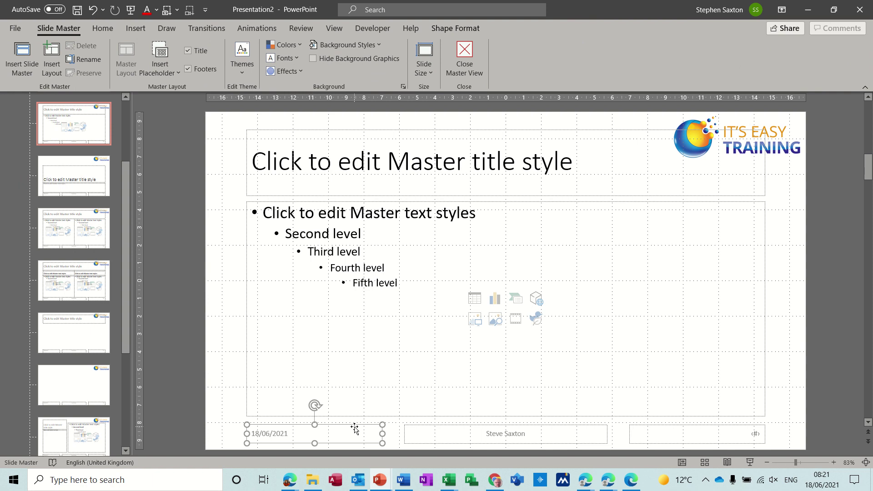
pyautogui.moveTo(354, 426); pyautogui.dragTo(353, 429)
pyautogui.moveTo(127, 209); pyautogui.dragTo(130, 128)
pyautogui.click(93, 131)
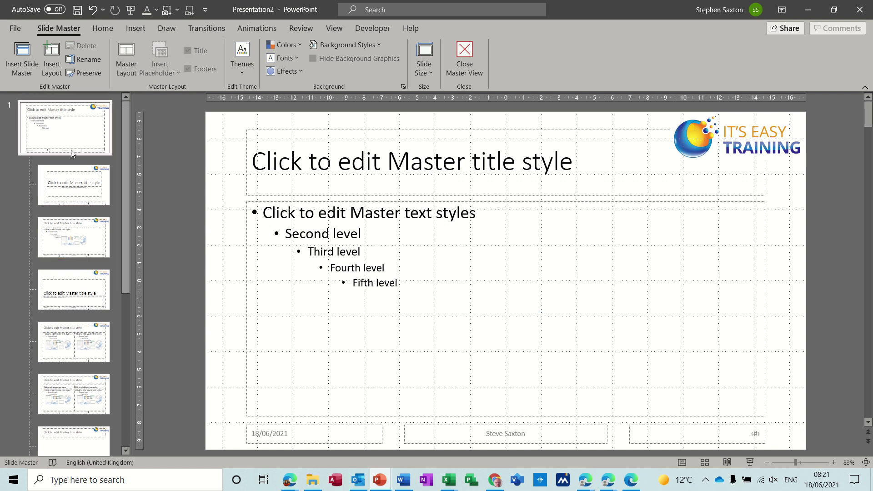
pyautogui.click(304, 426)
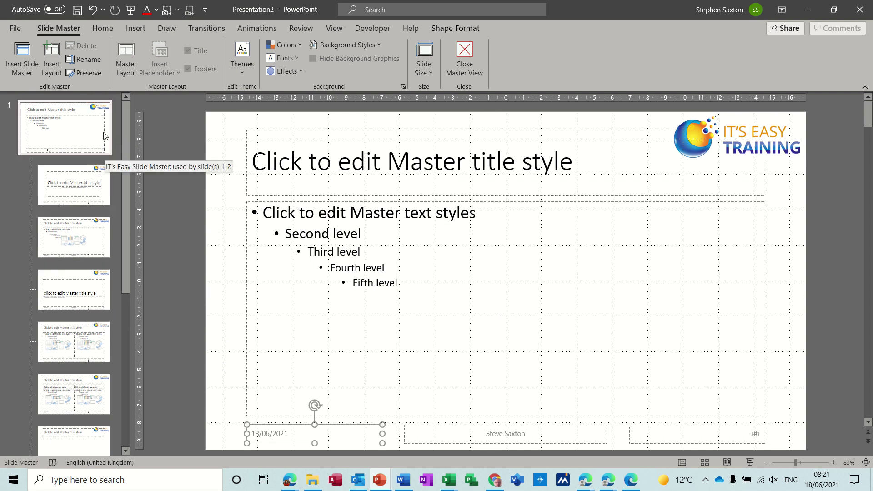
pyautogui.click(81, 130)
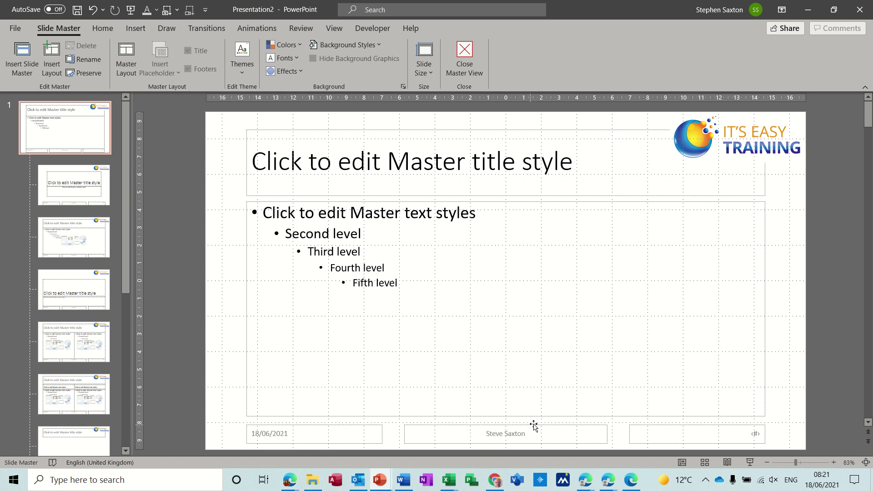
pyautogui.click(689, 151)
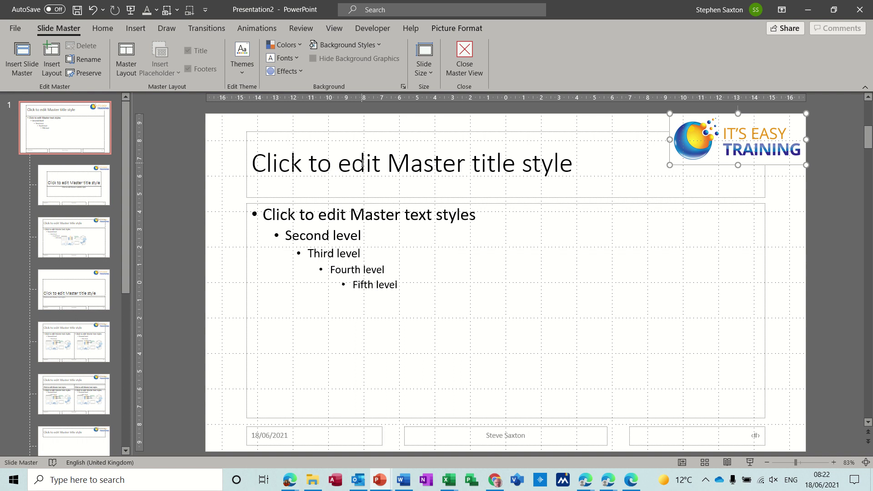
pyautogui.click(364, 164)
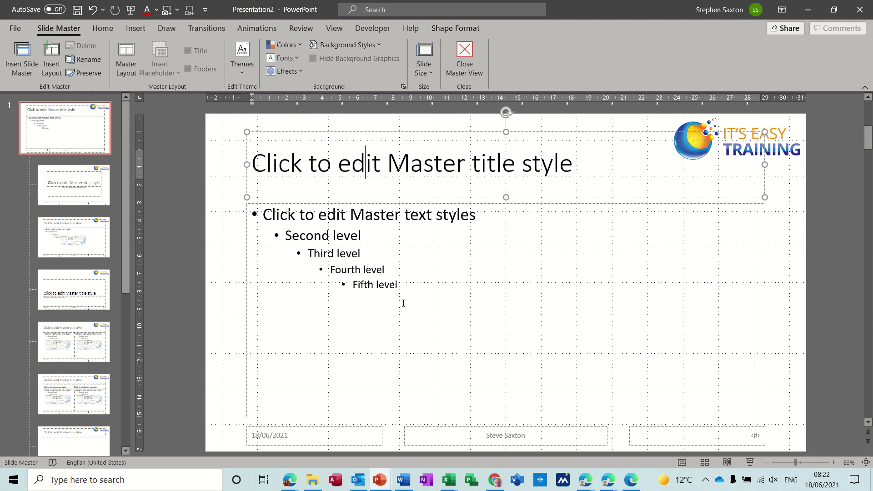
pyautogui.click(384, 284)
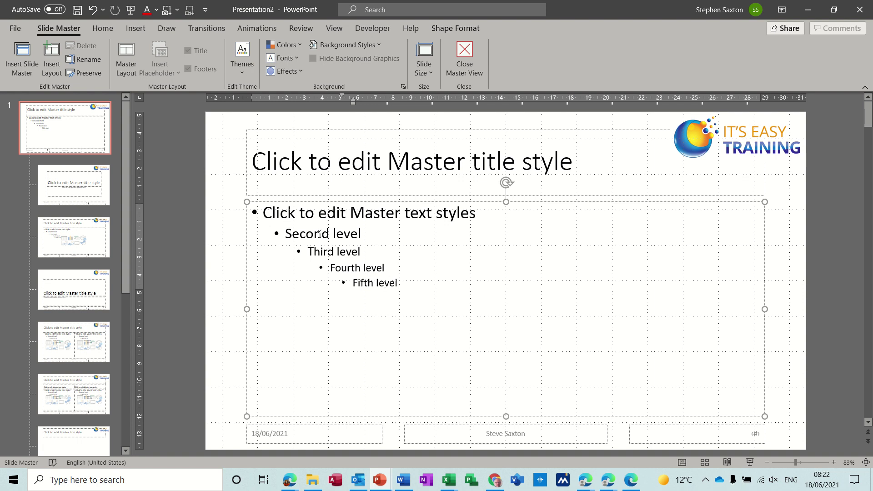
# Close Master View to return to normal editing of slide 2
pyautogui.click(466, 56)
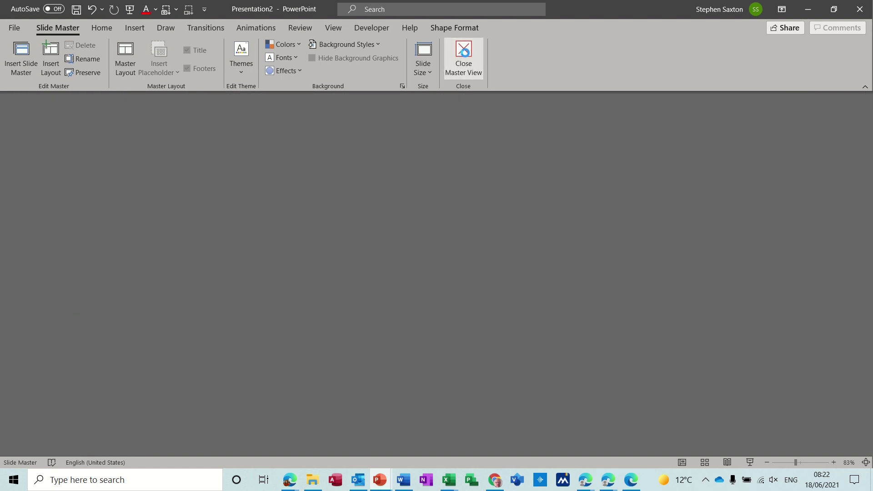